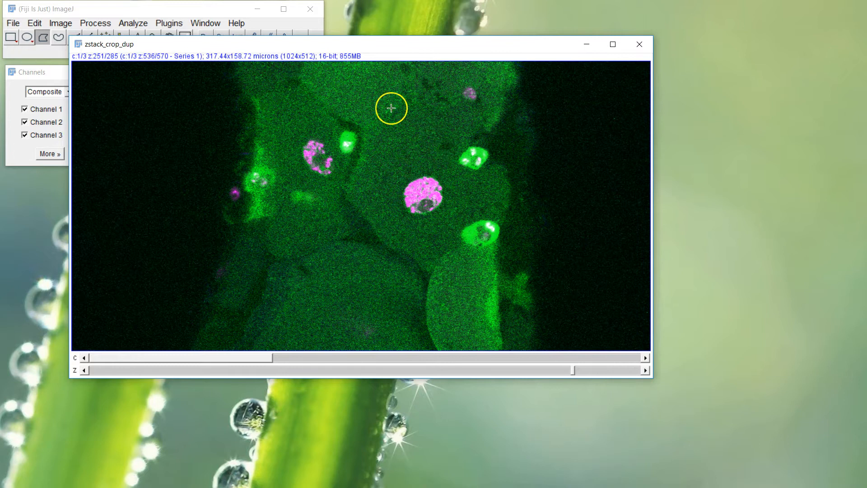
{"action": "left_click_drag", "start_coordinate": [209, 47], "coordinate": [222, 57]}
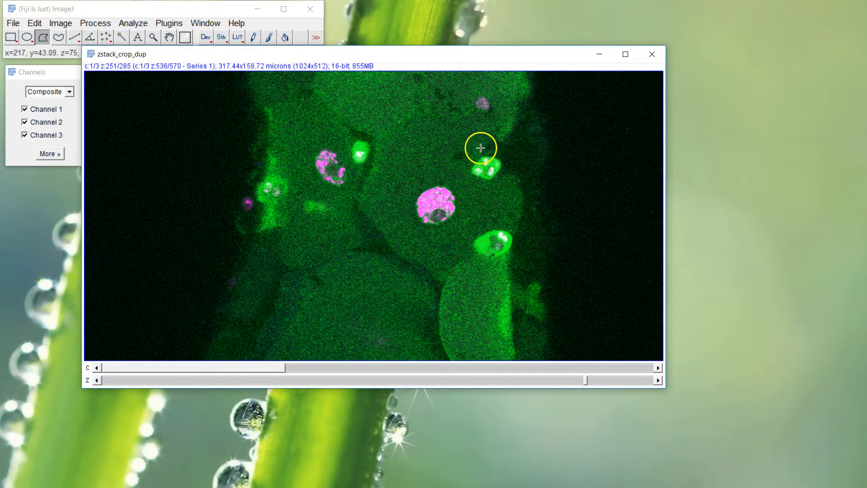
{"action": "left_click", "coordinate": [60, 23]}
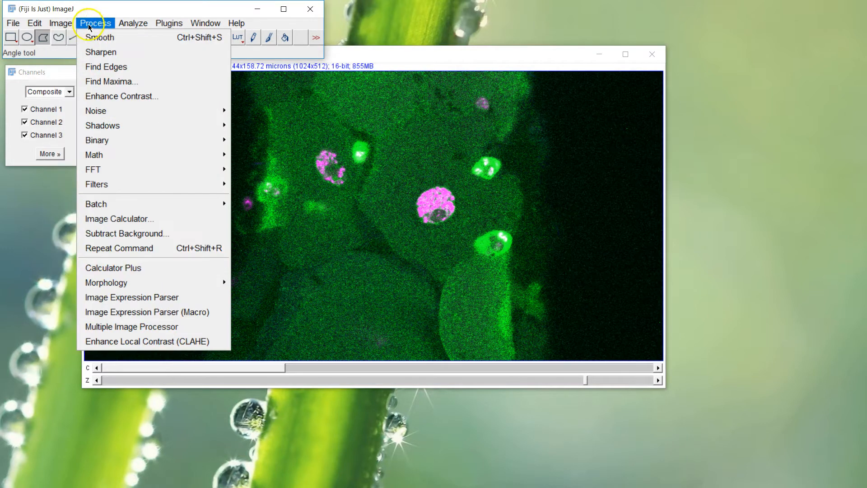
{"action": "left_click", "coordinate": [100, 8]}
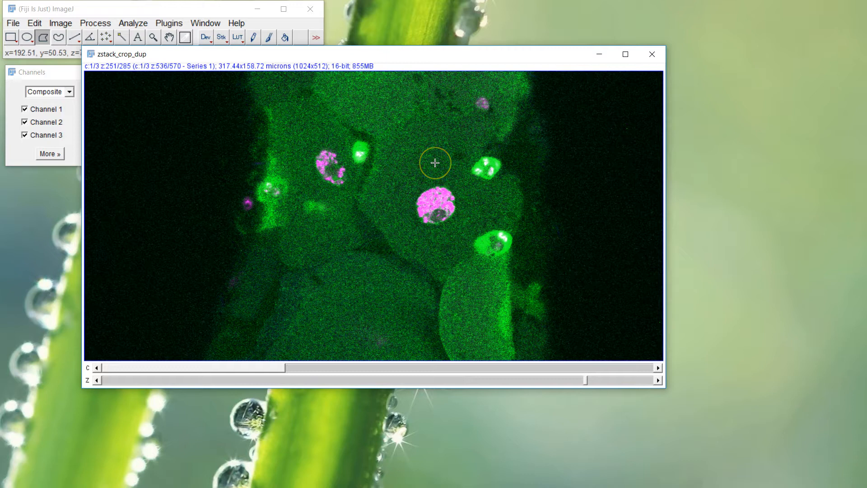
- Generate the orthogonal XZ and YZ views of the zstack_crop_dup stack and rearrange the image windows so they are visible
{"action": "left_click_drag", "start_coordinate": [416, 55], "coordinate": [419, 47]}
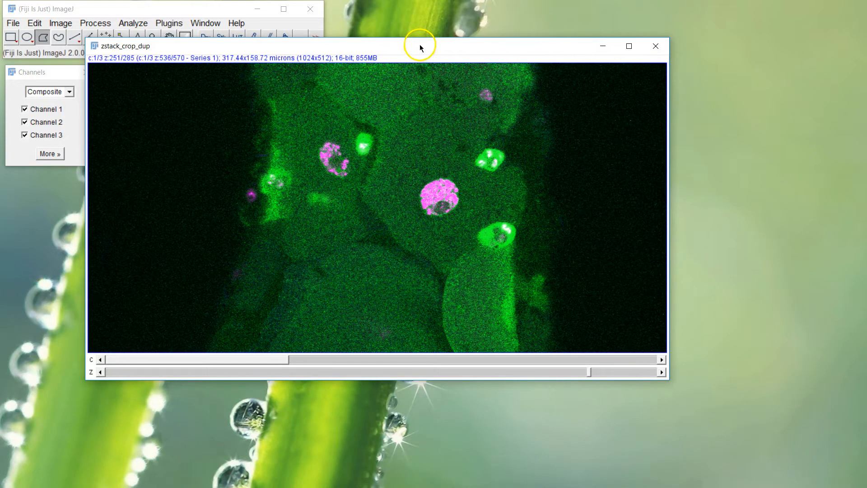
{"action": "left_click", "coordinate": [60, 23]}
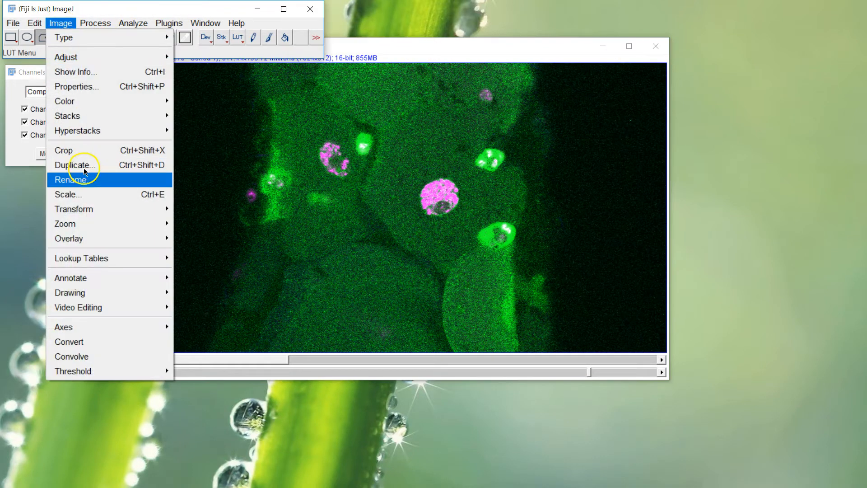
{"action": "mouse_move", "coordinate": [96, 119]}
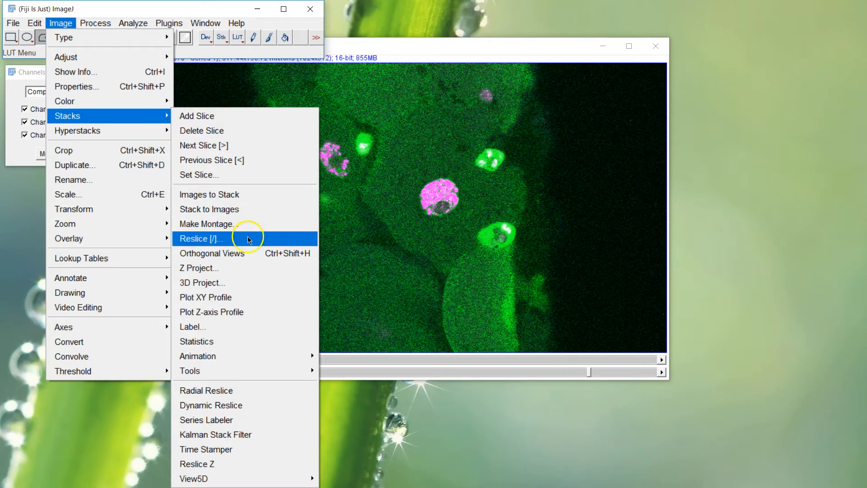
{"action": "left_click", "coordinate": [246, 253]}
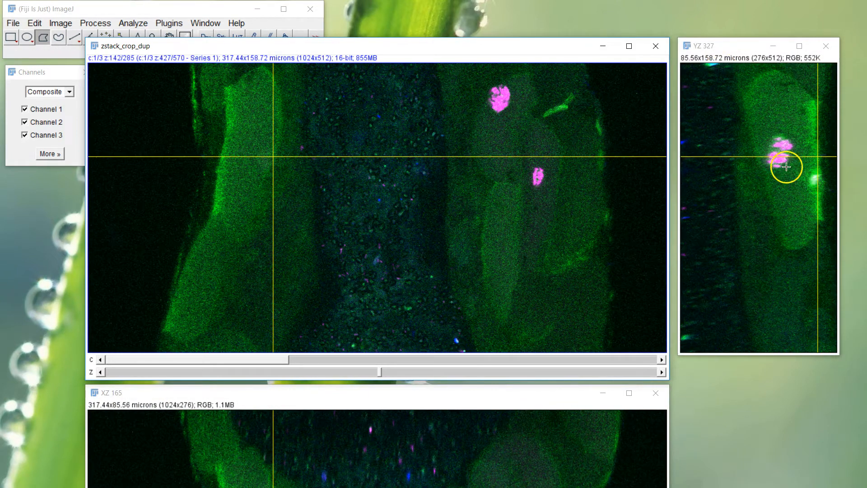
{"action": "left_click_drag", "start_coordinate": [399, 49], "coordinate": [344, 11]}
{"action": "left_click_drag", "start_coordinate": [722, 46], "coordinate": [690, 2]}
- Explore the stack by moving the orthogonal crosshair through the tissue, and set the main view to z slice 147
{"action": "left_click_drag", "start_coordinate": [398, 86], "coordinate": [707, 149]}
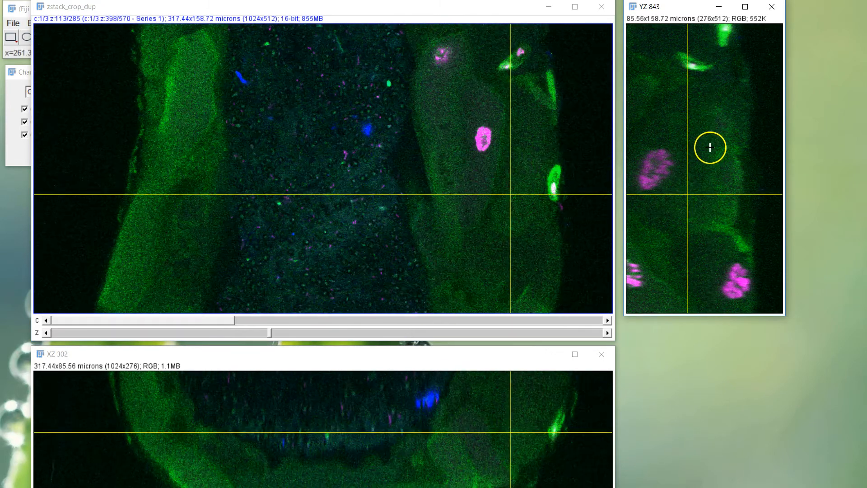
{"action": "left_click_drag", "start_coordinate": [508, 196], "coordinate": [455, 170]}
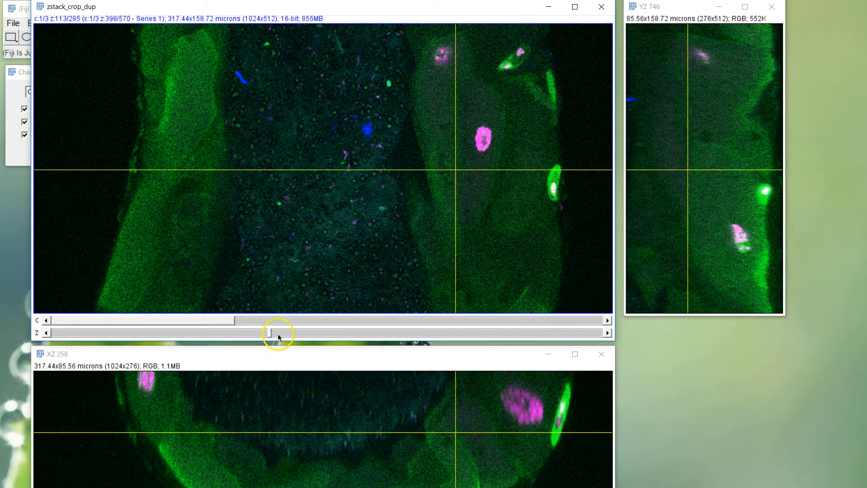
{"action": "left_click_drag", "start_coordinate": [271, 333], "coordinate": [335, 332]}
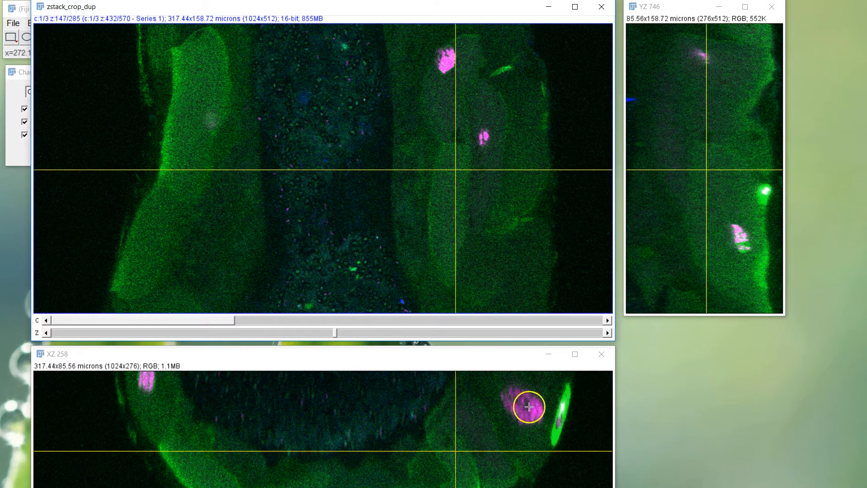
{"action": "left_click_drag", "start_coordinate": [451, 174], "coordinate": [480, 159]}
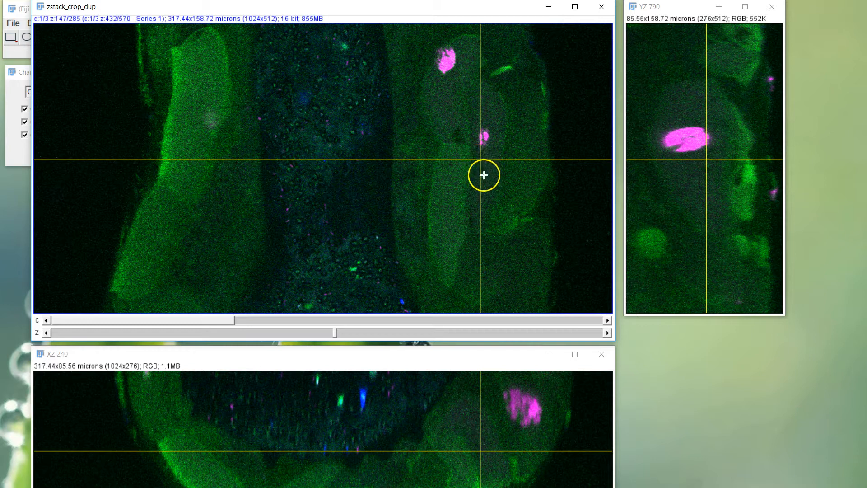
- Reposition the main image window and place the crosshair just below the small magenta nucleus, at YZ 796 and XZ 253
{"action": "left_click_drag", "start_coordinate": [356, 9], "coordinate": [395, 49]}
{"action": "left_click", "coordinate": [503, 260]}
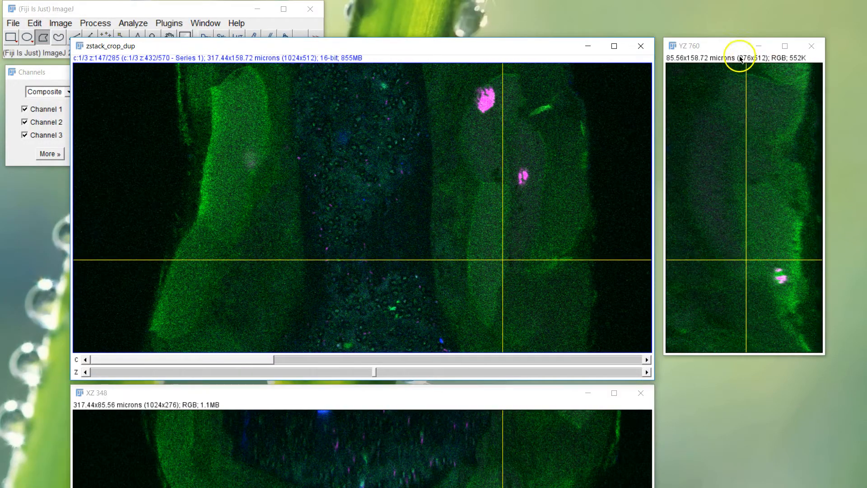
{"action": "left_click", "coordinate": [521, 205]}
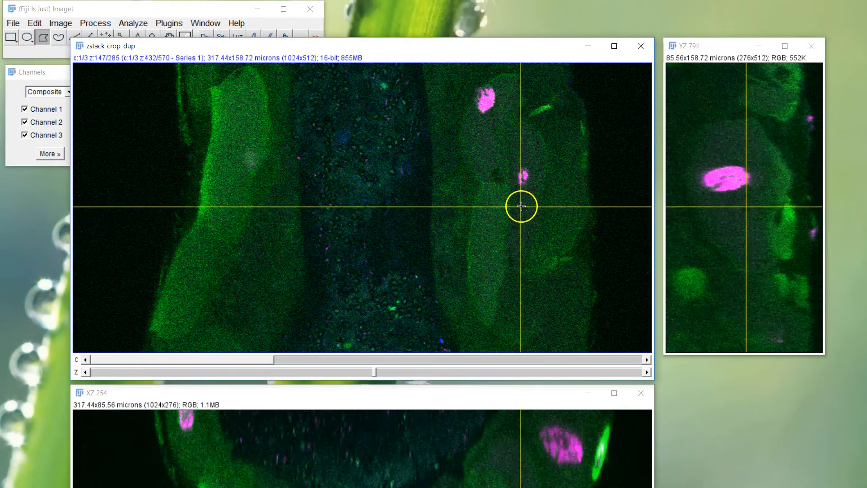
{"action": "left_click", "coordinate": [523, 206]}
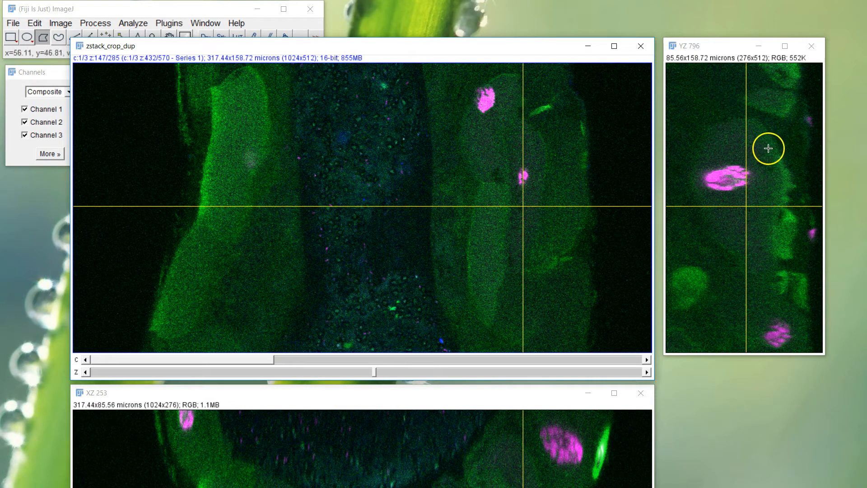
{"action": "left_click", "coordinate": [12, 25]}
{"action": "left_click", "coordinate": [12, 25]}
{"action": "mouse_move", "coordinate": [77, 174]}
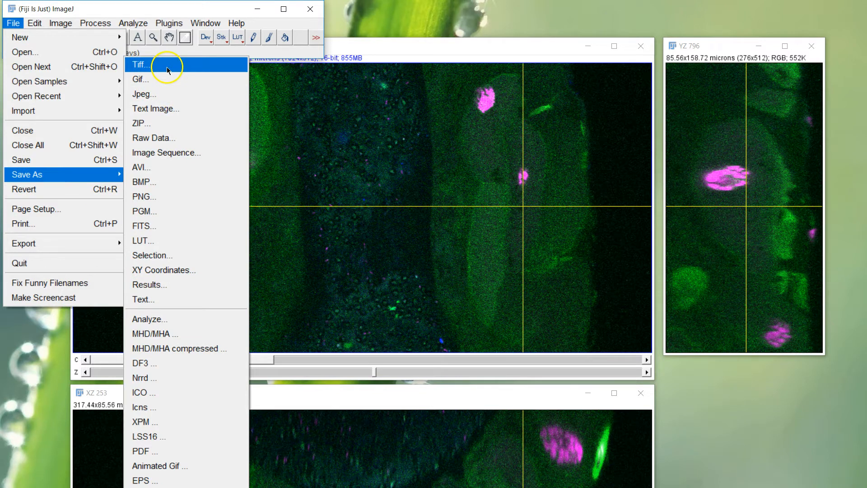
{"action": "left_click", "coordinate": [429, 42]}
- Save the YZ orthogonal view as the TIFF file YZ 796.tif
{"action": "left_click", "coordinate": [713, 51]}
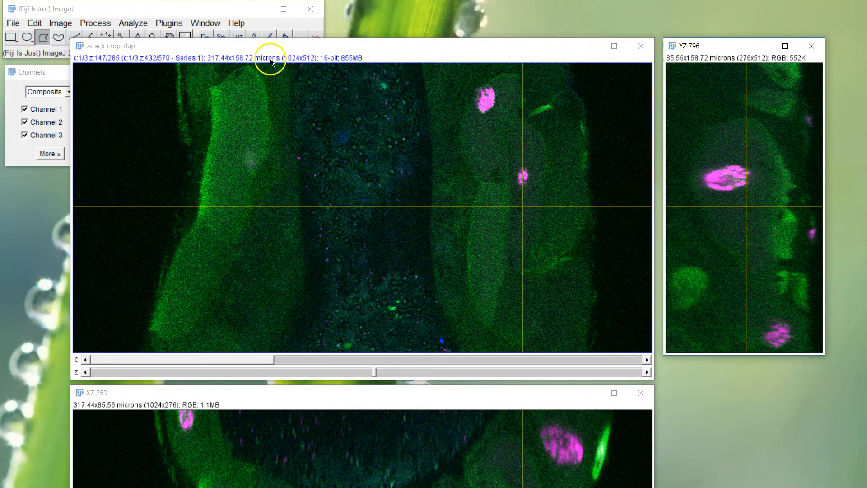
{"action": "left_click", "coordinate": [13, 23]}
{"action": "mouse_move", "coordinate": [73, 175]}
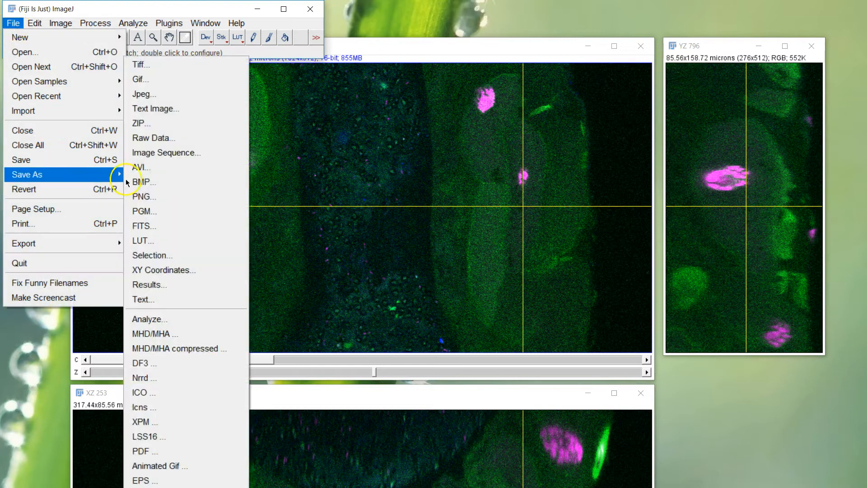
{"action": "left_click", "coordinate": [140, 65]}
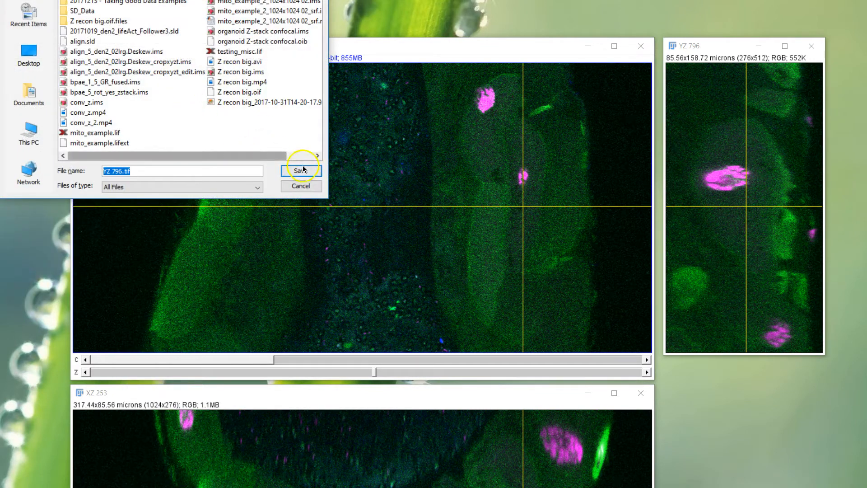
{"action": "left_click", "coordinate": [301, 170]}
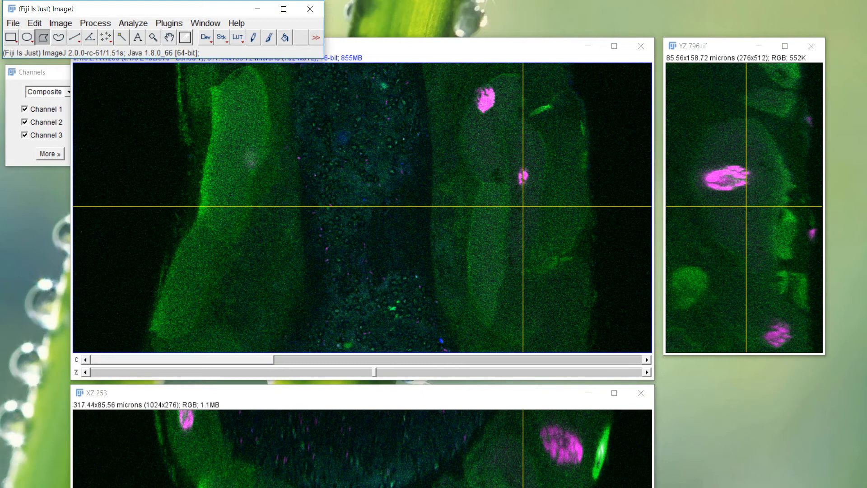
- Switch to File Explorer and open YZ 796.tif from YouTube Data Sets to check the saved image, then close the viewer
{"action": "key", "text": "alt+Tab"}
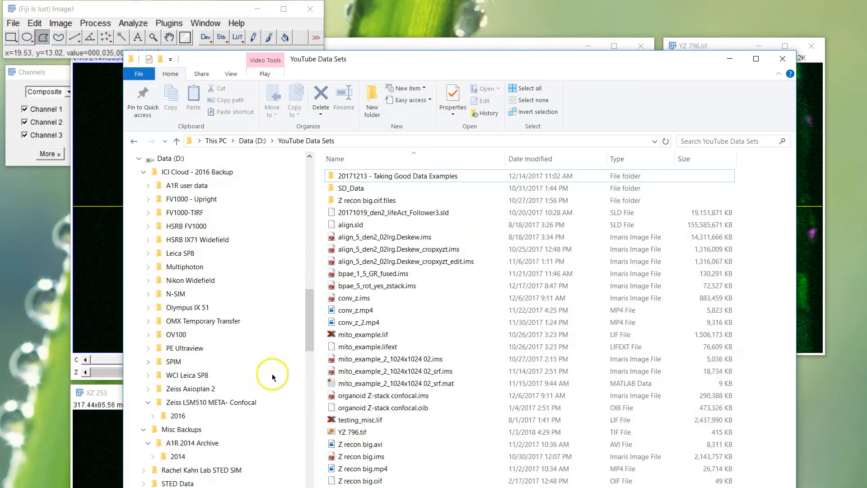
{"action": "left_click", "coordinate": [369, 430]}
{"action": "double_click", "coordinate": [368, 431]}
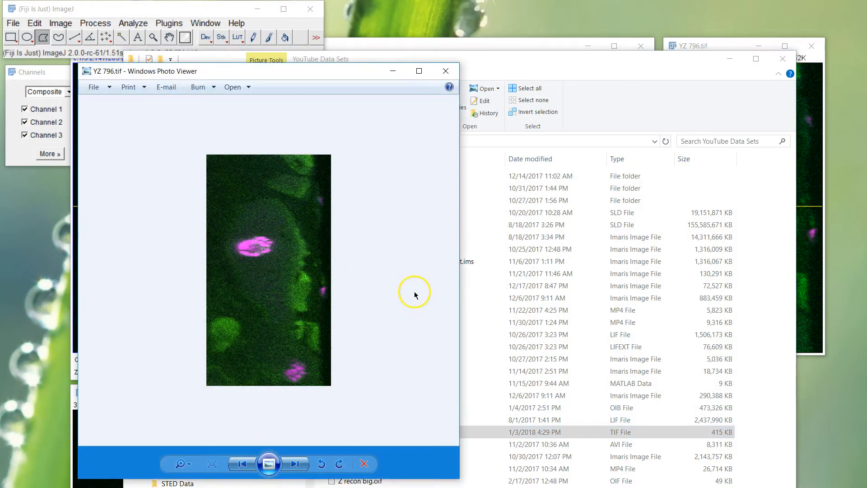
{"action": "left_click_drag", "start_coordinate": [324, 80], "coordinate": [292, 93]}
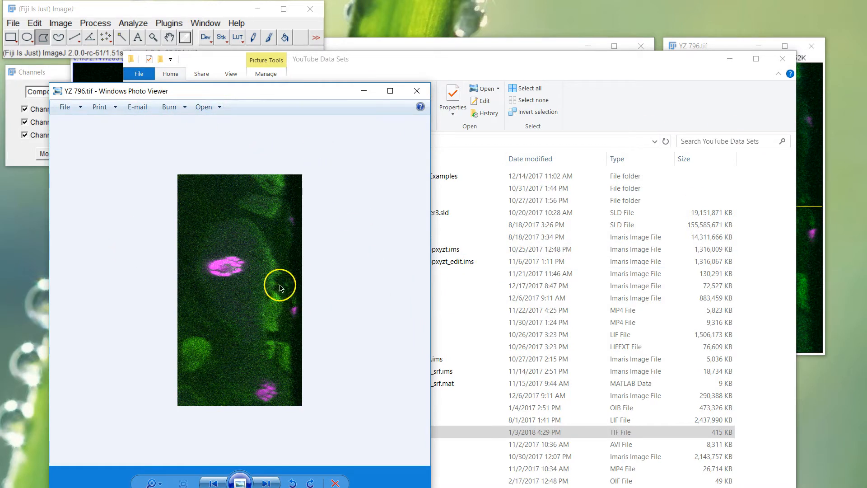
{"action": "left_click", "coordinate": [417, 90]}
{"action": "left_click_drag", "start_coordinate": [488, 64], "coordinate": [314, 119]}
{"action": "left_click", "coordinate": [582, 102]}
- Save the YZ orthogonal view in PNG format as YZ 796.png
{"action": "left_click", "coordinate": [731, 46]}
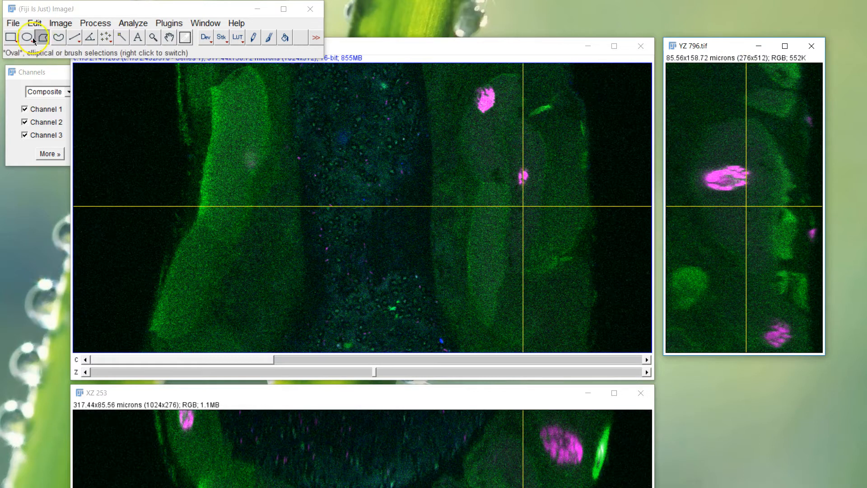
{"action": "left_click", "coordinate": [13, 23]}
{"action": "mouse_move", "coordinate": [90, 175]}
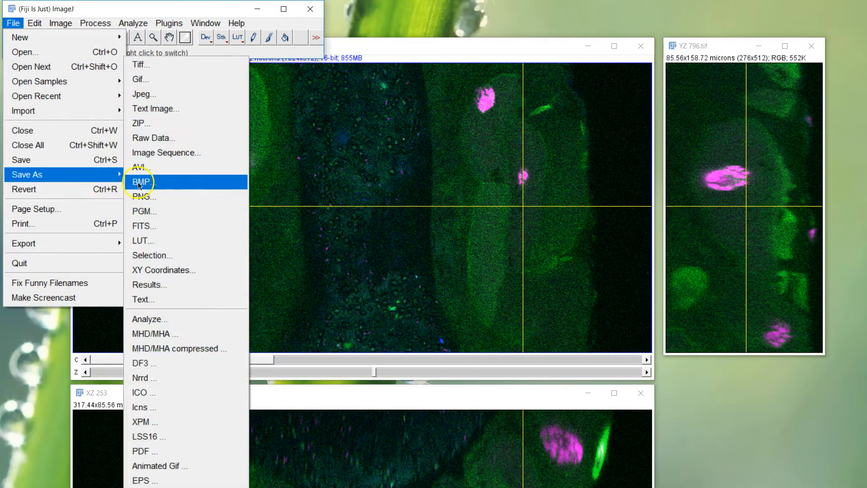
{"action": "left_click", "coordinate": [155, 196]}
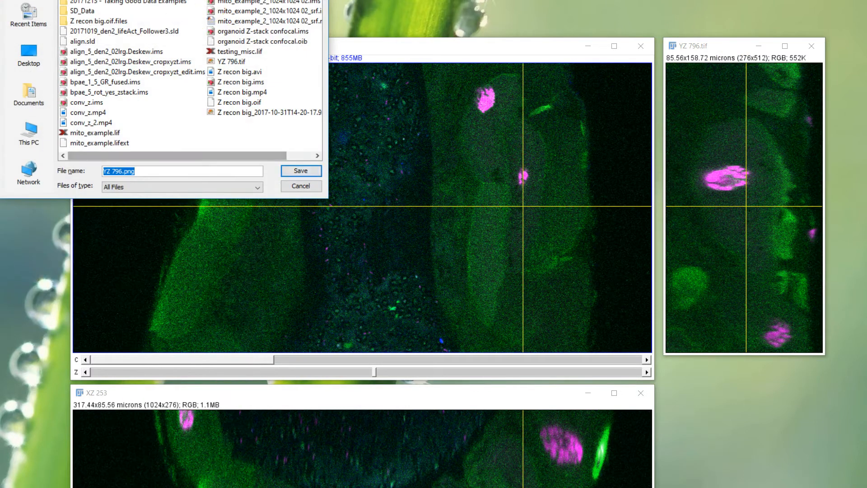
{"action": "left_click", "coordinate": [344, 322]}
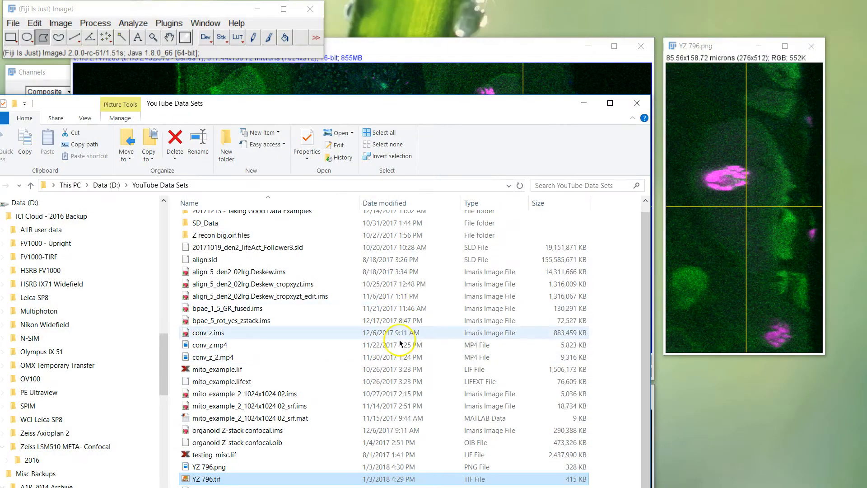
- Open YZ 796.png from the YouTube Data Sets folder to inspect the export, and return to the zstack_crop_dup image
{"action": "left_click", "coordinate": [234, 469]}
{"action": "double_click", "coordinate": [234, 469]}
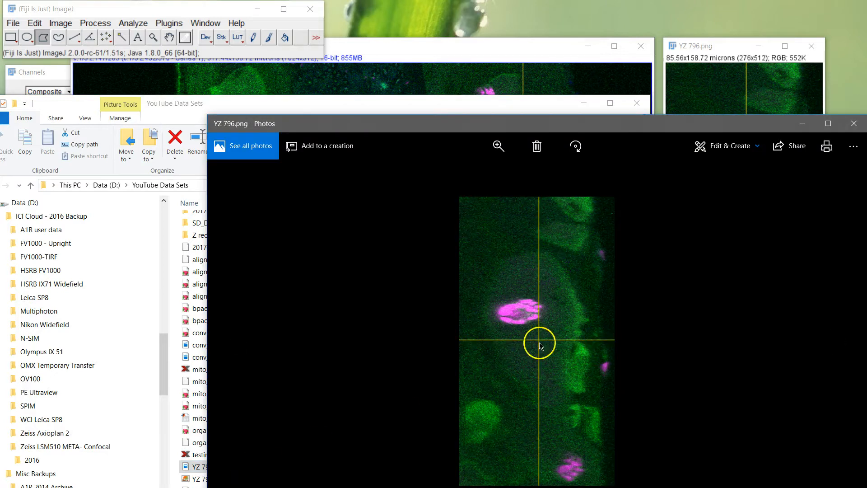
{"action": "left_click", "coordinate": [854, 125]}
{"action": "left_click", "coordinate": [505, 48]}
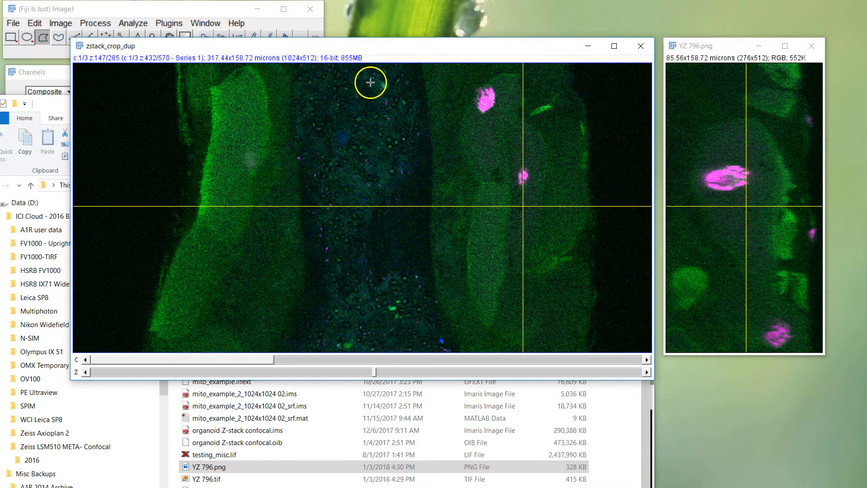
{"action": "left_click", "coordinate": [52, 103]}
{"action": "left_click", "coordinate": [579, 103]}
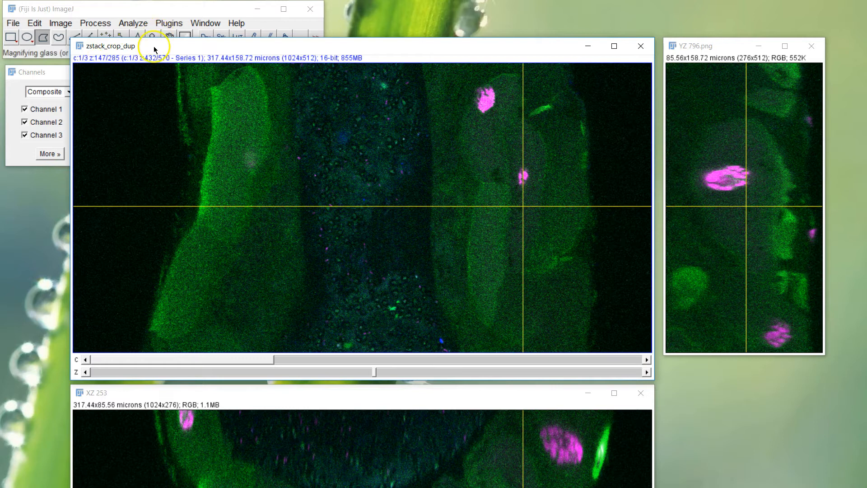
- Duplicate only slice 147 of zstack_crop_dup with channels 1-3 as zstack_crop_dup-1, and move the new window over the original
{"action": "left_click", "coordinate": [61, 27]}
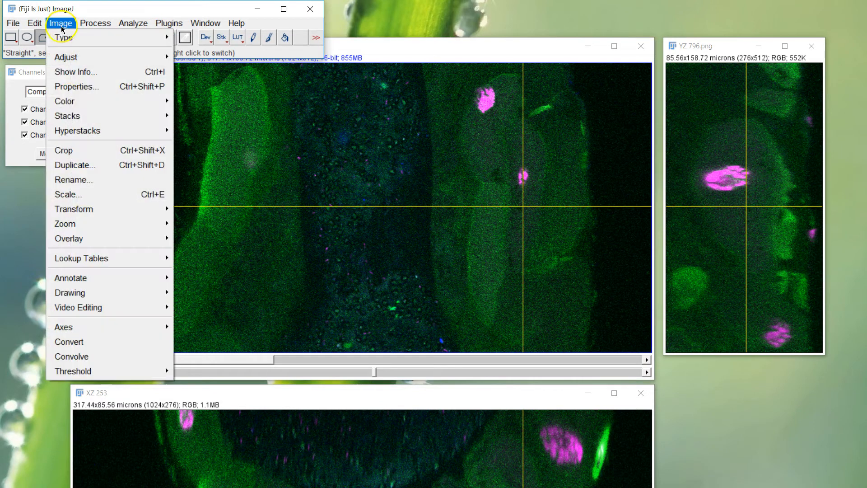
{"action": "left_click", "coordinate": [85, 167]}
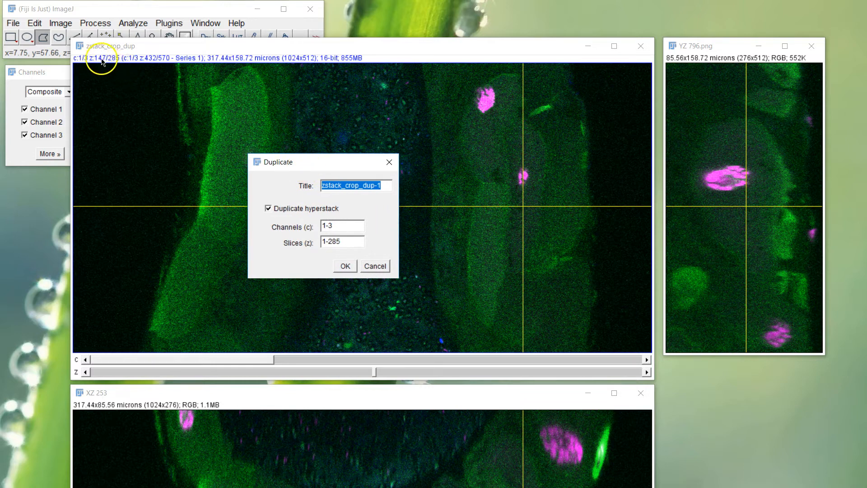
{"action": "double_click", "coordinate": [345, 242]}
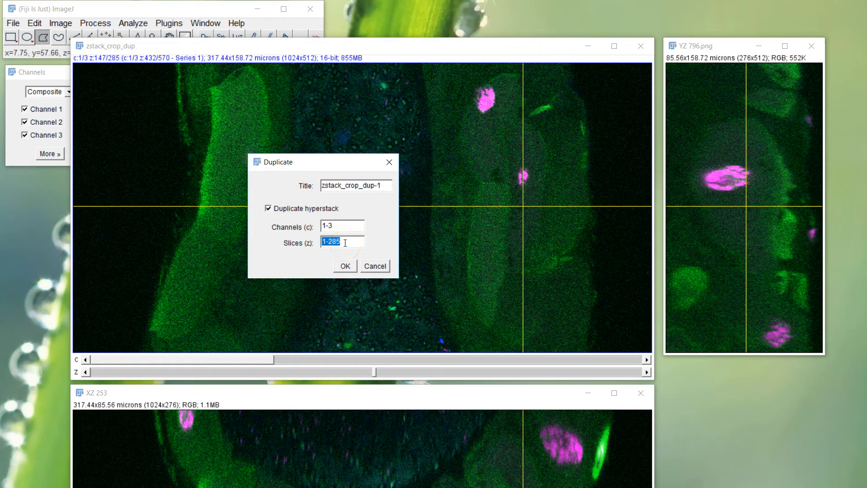
{"action": "key", "text": "Return"}
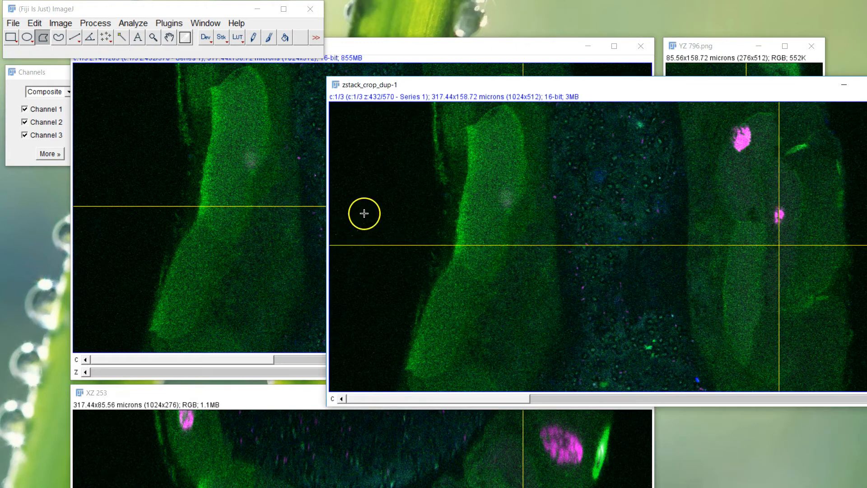
{"action": "left_click_drag", "start_coordinate": [537, 89], "coordinate": [289, 80]}
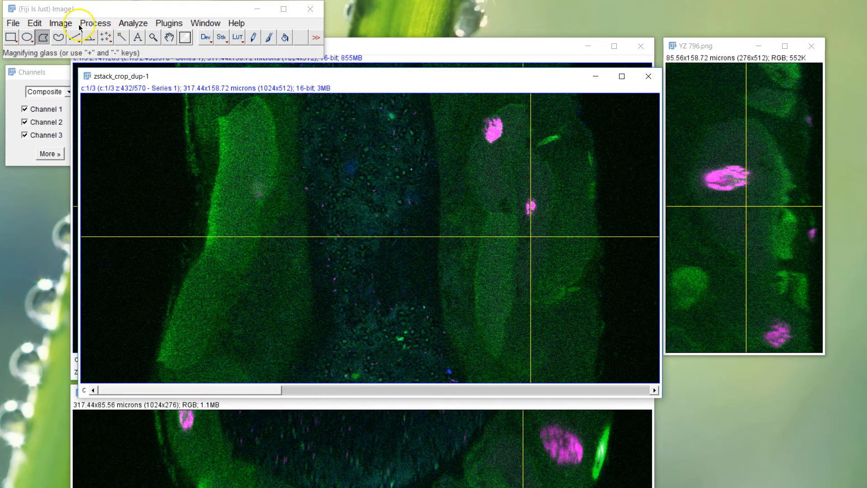
- Convert the duplicated slice zstack_crop_dup-1 to an RGB Color image
{"action": "left_click", "coordinate": [61, 23]}
{"action": "mouse_move", "coordinate": [72, 37]}
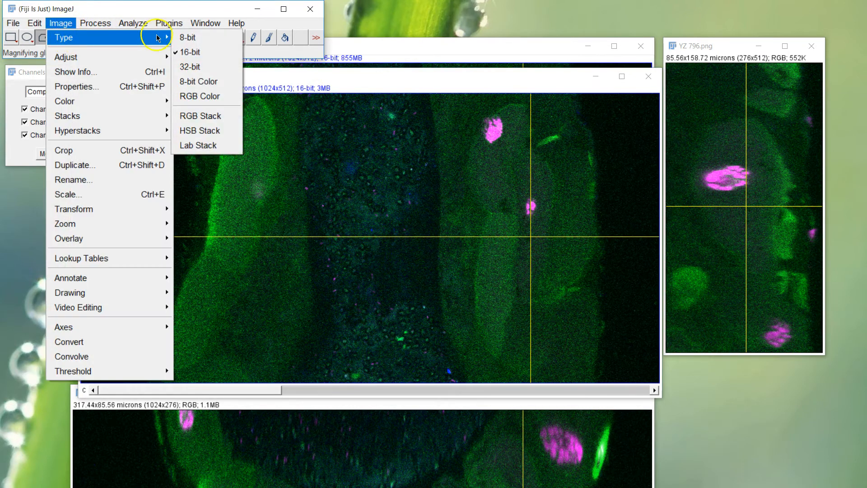
{"action": "left_click", "coordinate": [211, 96]}
{"action": "left_click_drag", "start_coordinate": [457, 97], "coordinate": [217, 92]}
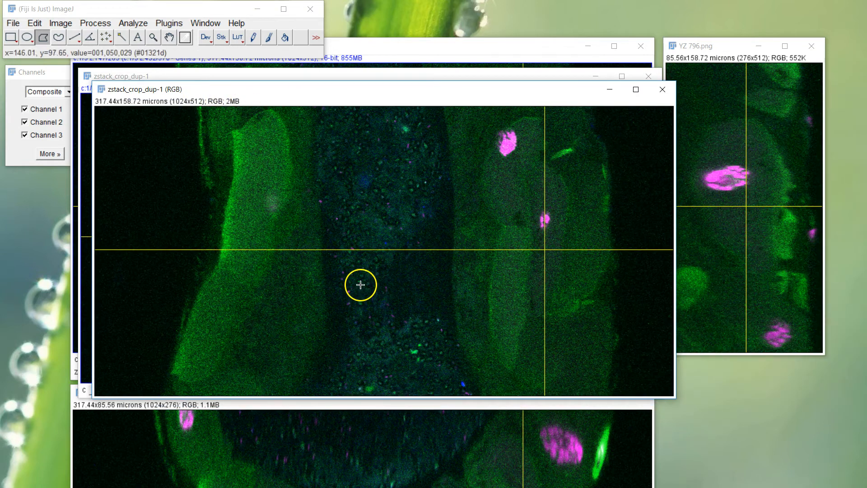
- Save the RGB image in TIFF format as zstack_crop_dup-1 (RGB).tif
{"action": "left_click", "coordinate": [12, 22]}
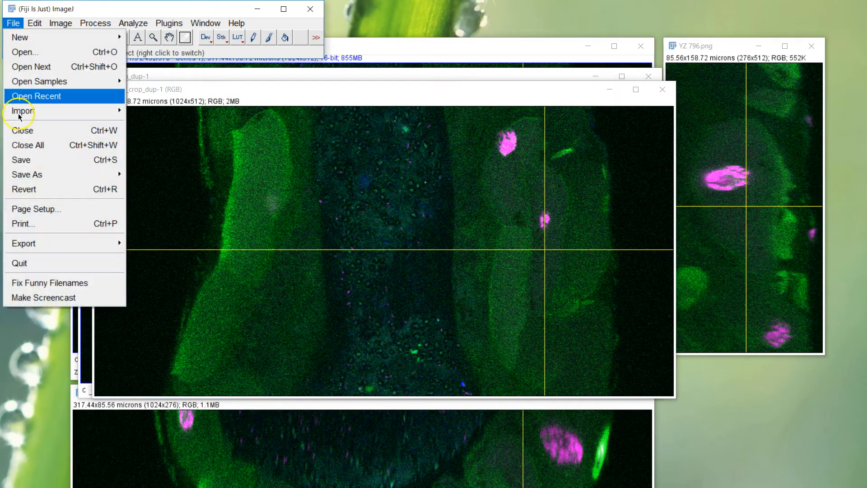
{"action": "mouse_move", "coordinate": [72, 175]}
{"action": "left_click", "coordinate": [135, 69]}
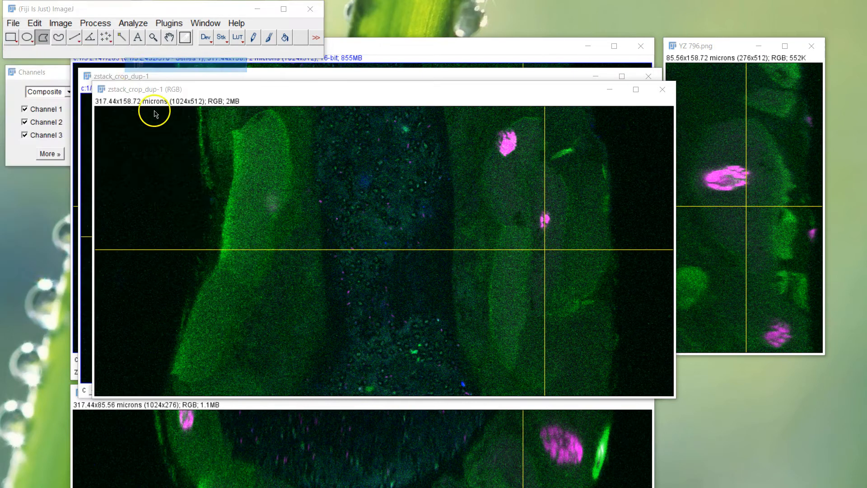
{"action": "left_click", "coordinate": [301, 171]}
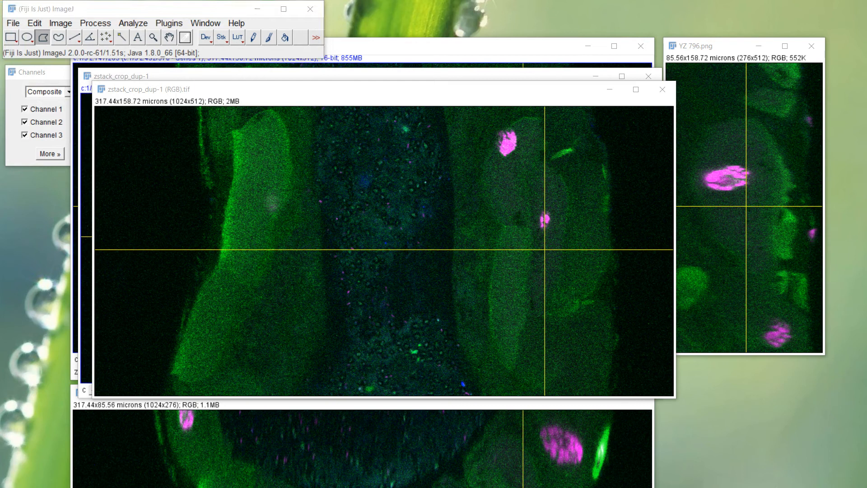
- Switch to File Explorer and open zstack_crop_dup-1 (RGB).tif to inspect the export, close the viewer, and return to the RGB image in Fiji
{"action": "key", "text": "alt+Tab"}
{"action": "scroll", "coordinate": [400, 233], "scroll_direction": "down", "scroll_amount": 1}
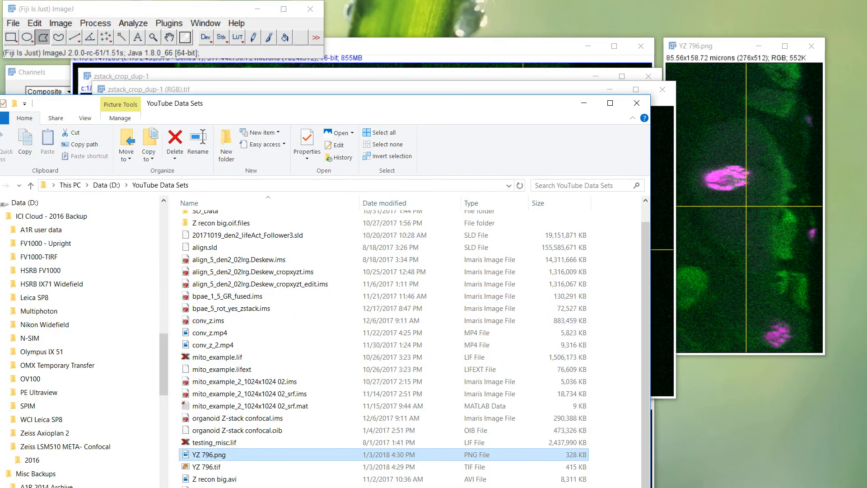
{"action": "double_click", "coordinate": [226, 487]}
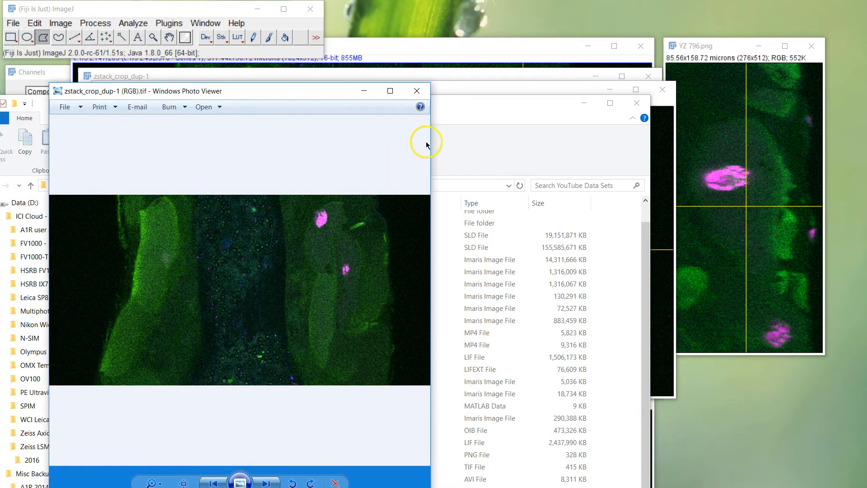
{"action": "left_click_drag", "start_coordinate": [431, 137], "coordinate": [592, 141]}
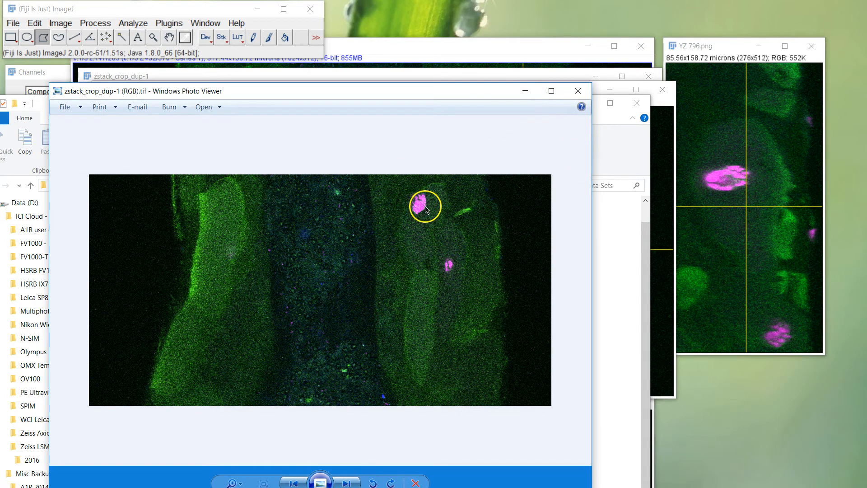
{"action": "left_click", "coordinate": [578, 90]}
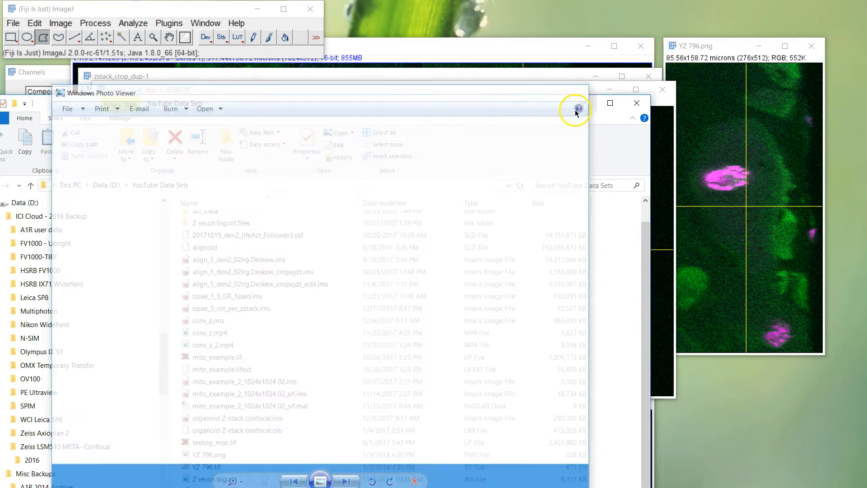
{"action": "left_click", "coordinate": [583, 102]}
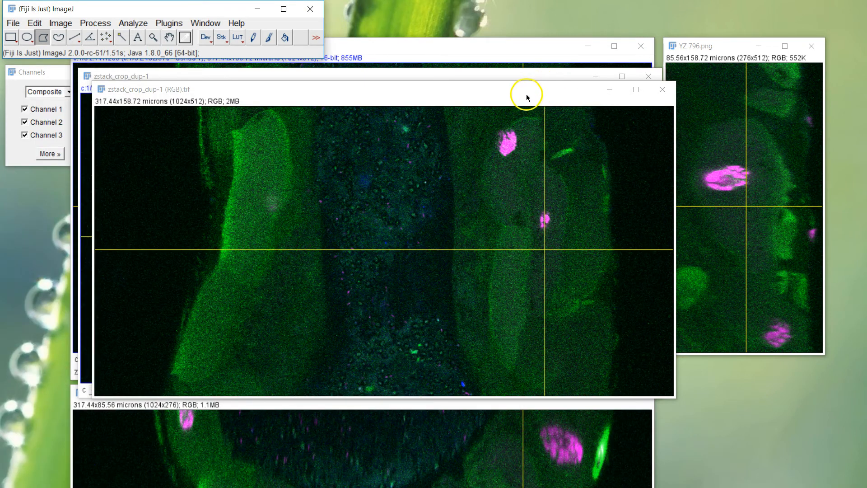
{"action": "left_click_drag", "start_coordinate": [518, 91], "coordinate": [480, 59]}
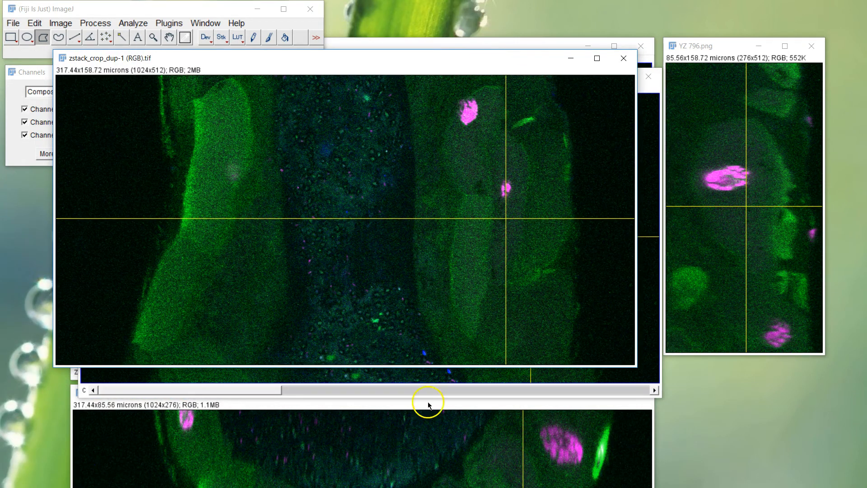